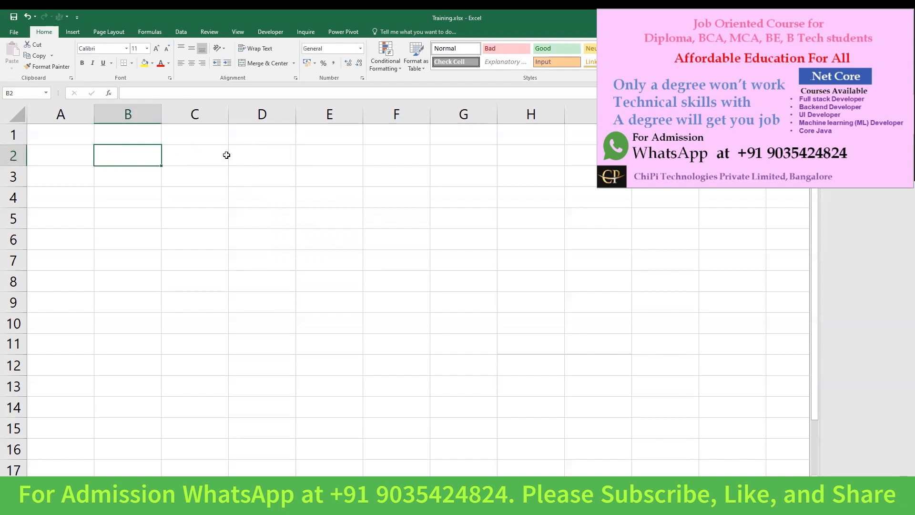
Enter the column headings Length in B1 and Width in C1.
{"action": "key", "text": "Up"}
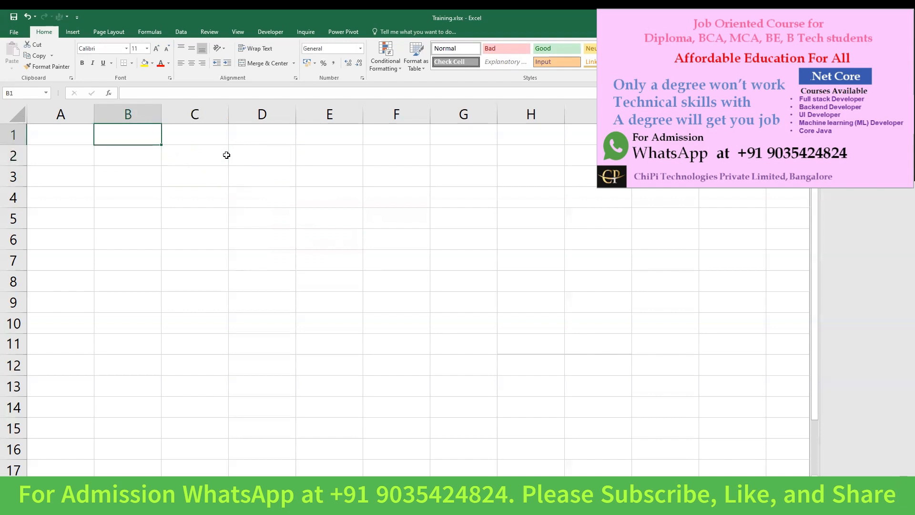
{"action": "type", "text": "Length"}
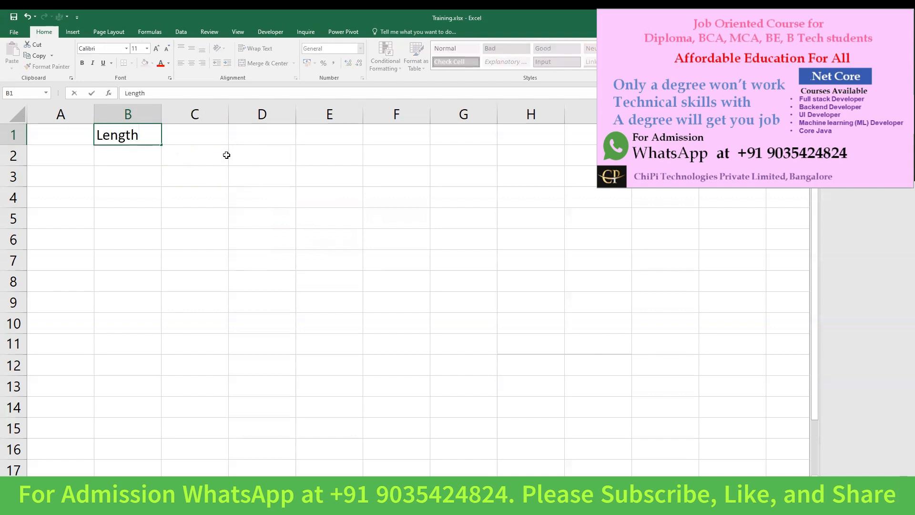
{"action": "key", "text": "Tab"}
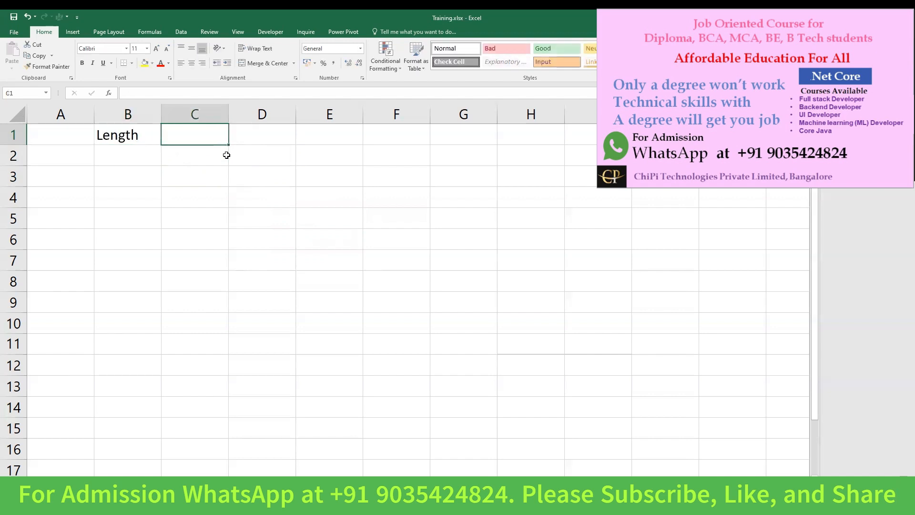
{"action": "type", "text": "Widh"}
{"action": "key", "text": "BackSpace"}
{"action": "type", "text": "th"}
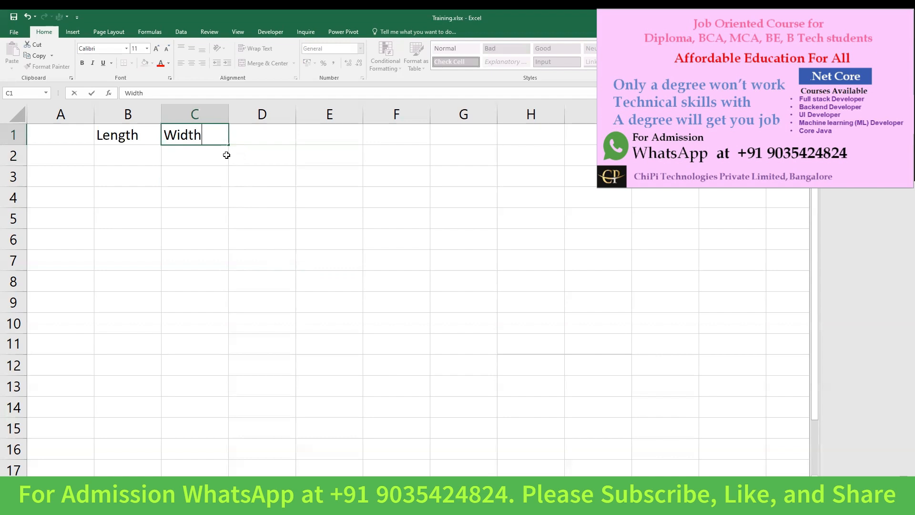
{"action": "key", "text": "Tab"}
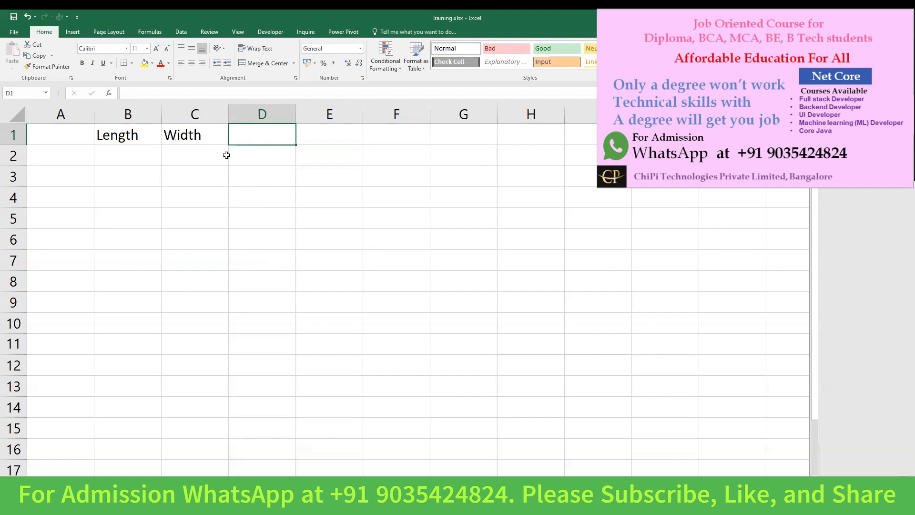
Add the column headings Area in D1 and Feet in E1.
{"action": "type", "text": "Area"}
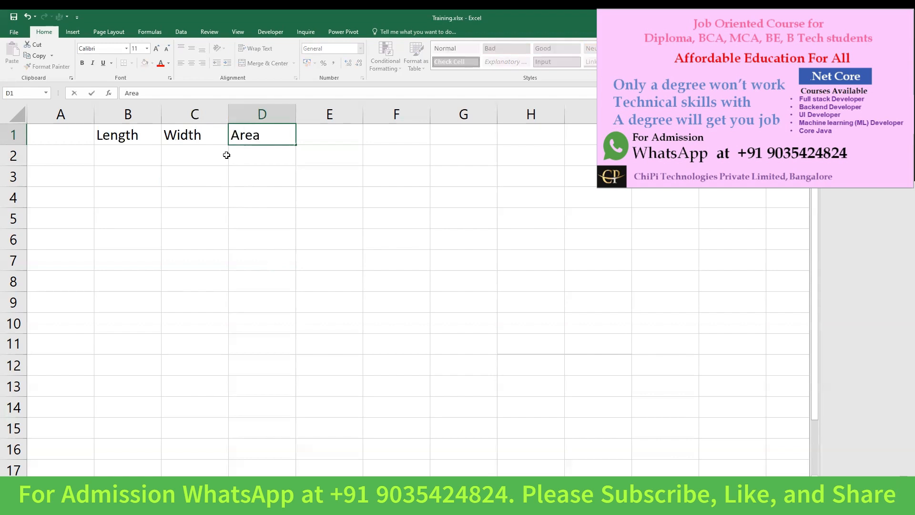
{"action": "key", "text": "Tab"}
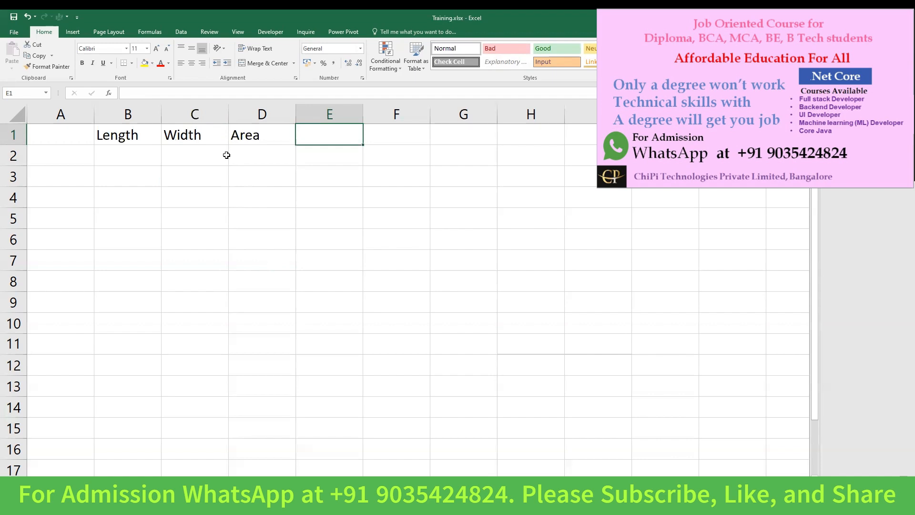
{"action": "type", "text": "Ft"}
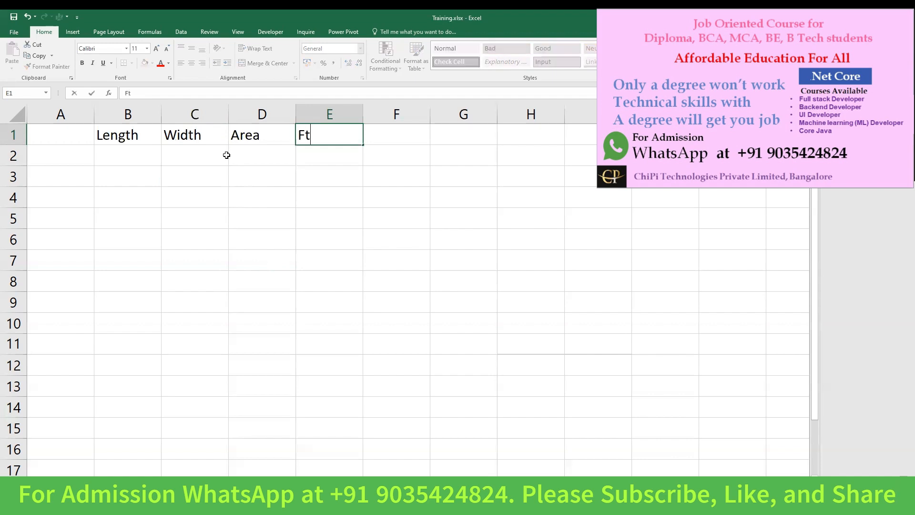
{"action": "key", "text": "BackSpace"}
{"action": "type", "text": "eet"}
{"action": "key", "text": "Return"}
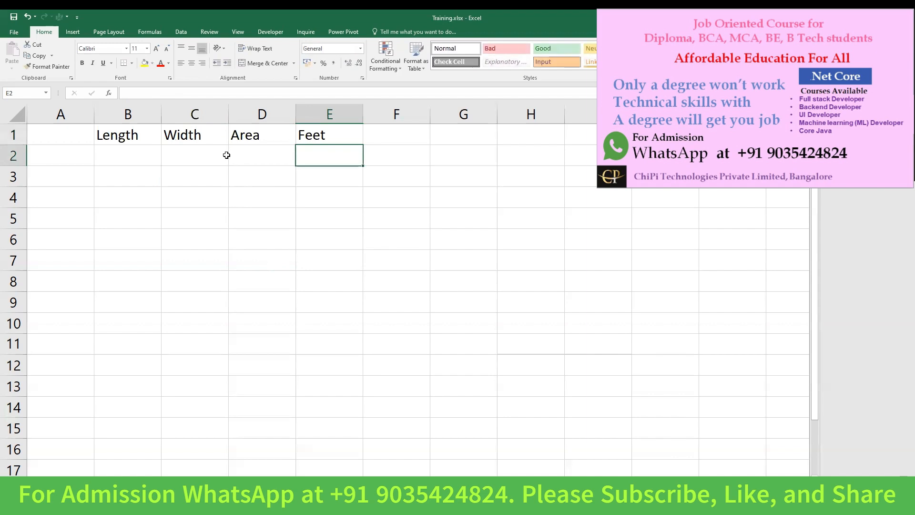
Fill in row 2 with a length of 2 and a width of 4.
{"action": "key", "text": "Left"}
{"action": "key", "text": "Left"}
{"action": "key", "text": "Left"}
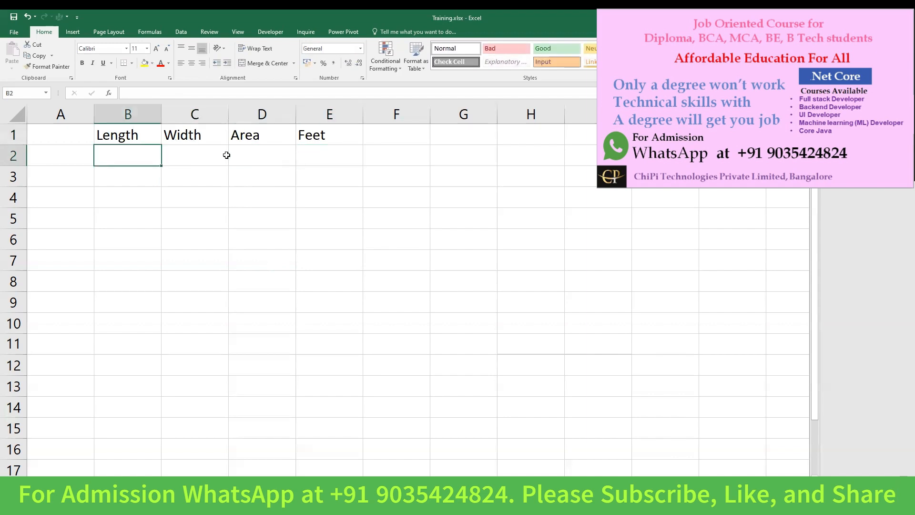
{"action": "type", "text": "2"}
{"action": "key", "text": "Tab"}
{"action": "type", "text": "4"}
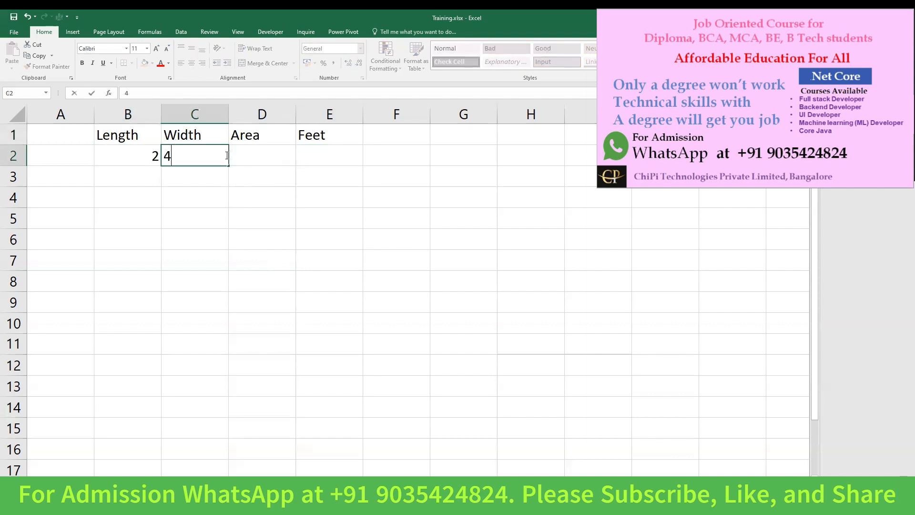
{"action": "key", "text": "Return"}
Fill in row 3 with a length of 2.3 and a width of 4.2.
{"action": "type", "text": "2.3"}
{"action": "key", "text": "Tab"}
{"action": "type", "text": "4.2"}
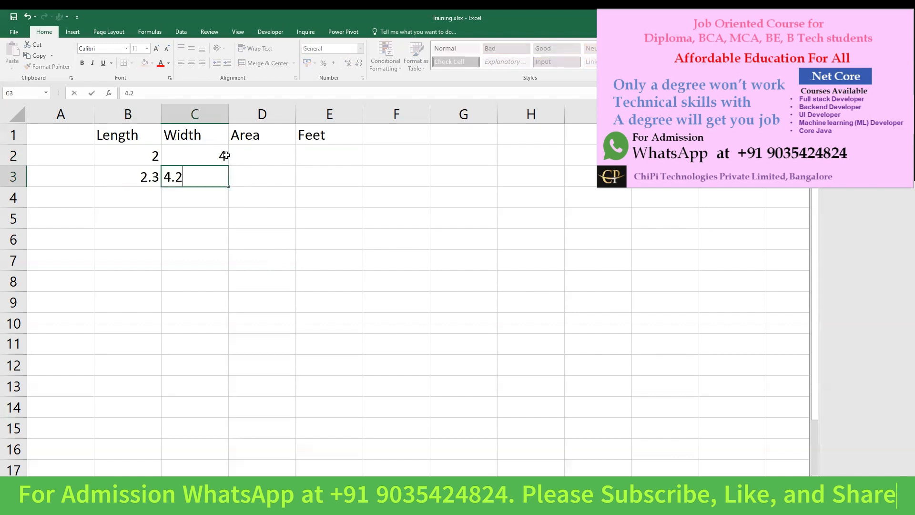
{"action": "key", "text": "Down"}
{"action": "key", "text": "Left"}
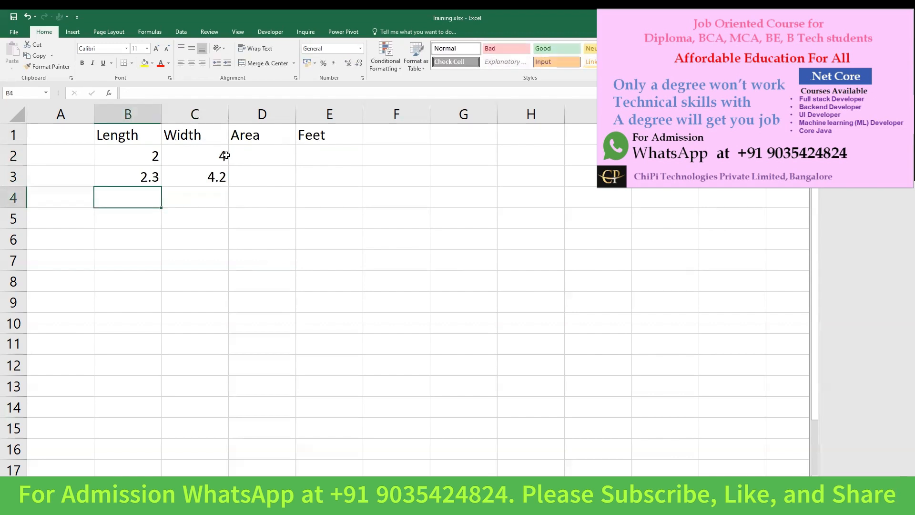
Fill in row 4 with a length of 4.56 and a width of 5.76.
{"action": "type", "text": "4.56"}
{"action": "key", "text": "Tab"}
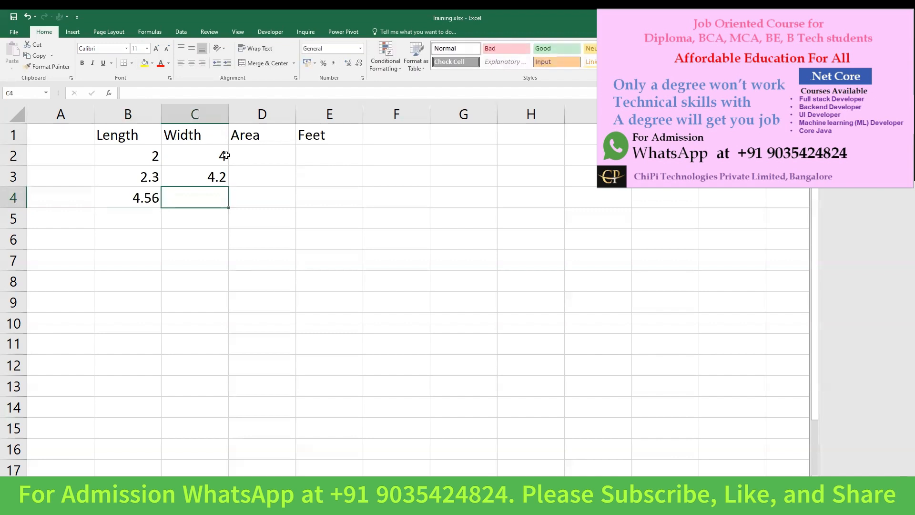
{"action": "type", "text": "5.76"}
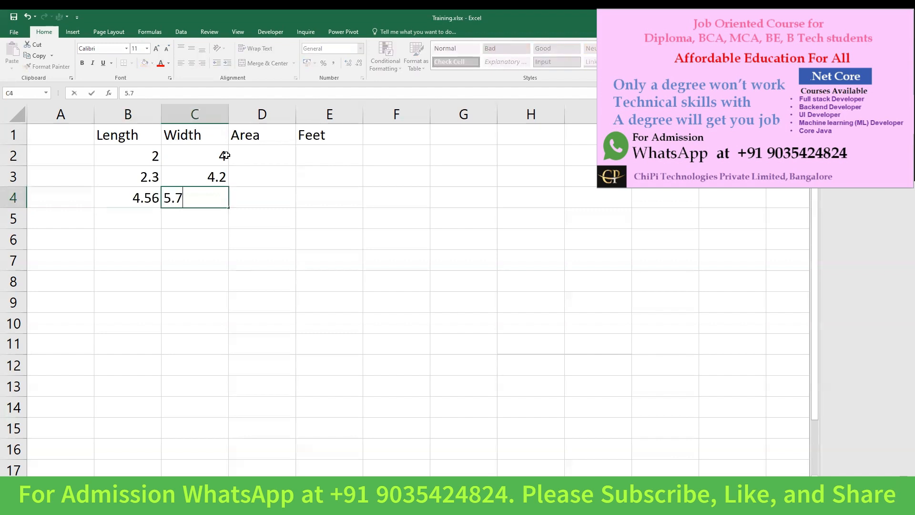
{"action": "key", "text": "Tab"}
Calculate the area in D2 with the formula =B2*C2 and fill it down to D4.
{"action": "key", "text": "Up"}
{"action": "key", "text": "Up"}
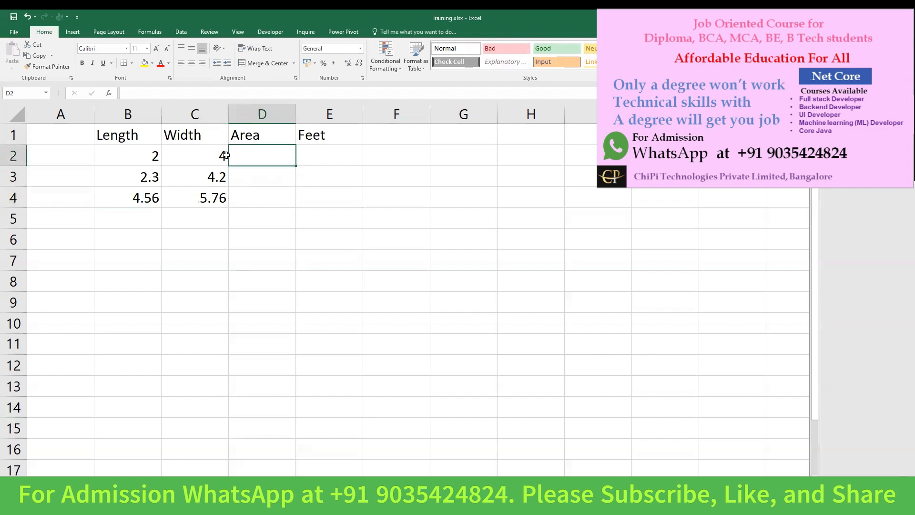
{"action": "type", "text": "="}
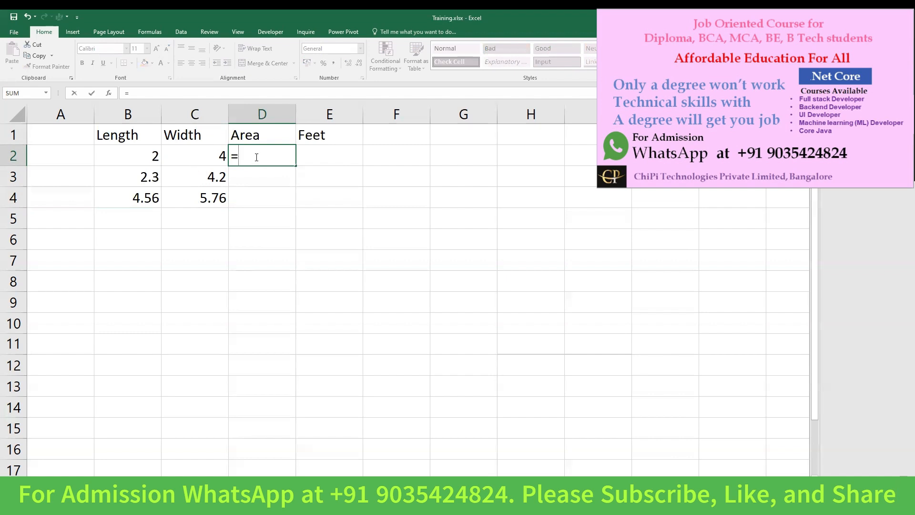
{"action": "left_click", "coordinate": [142, 151]}
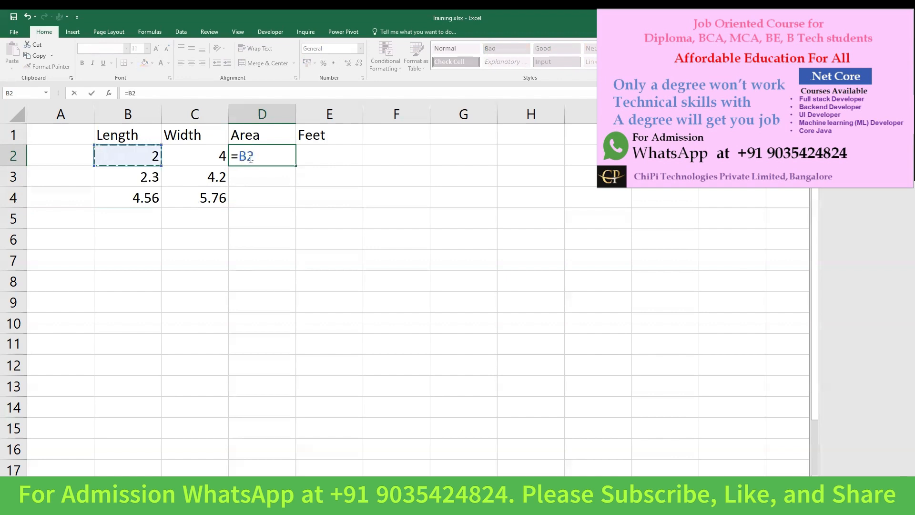
{"action": "type", "text": "*"}
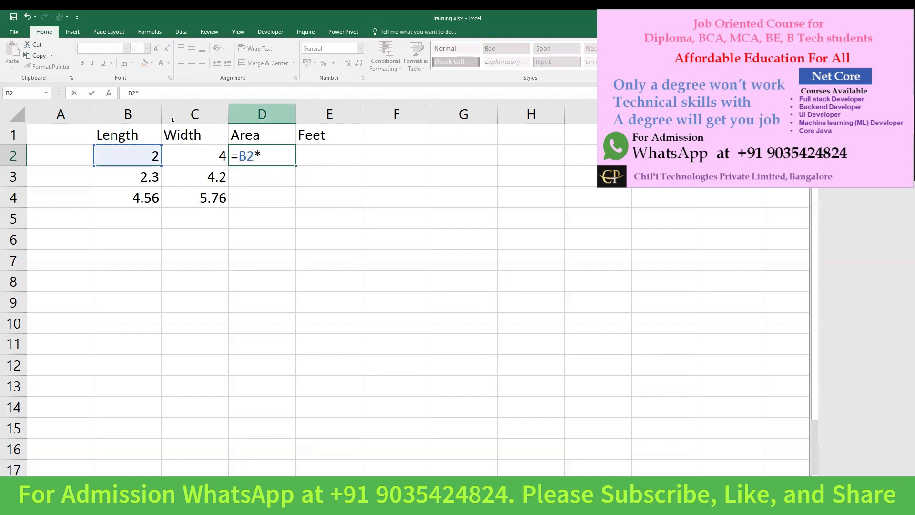
{"action": "left_click", "coordinate": [206, 153]}
{"action": "key", "text": "Return"}
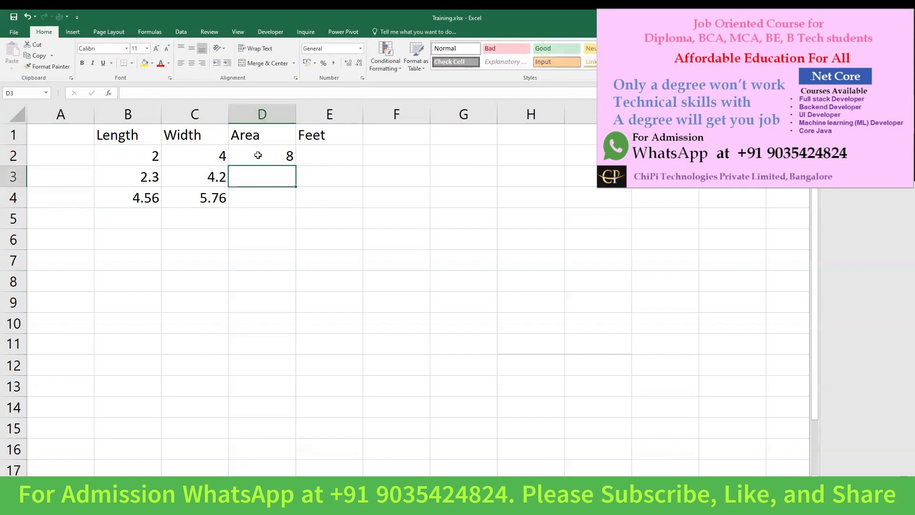
{"action": "left_click", "coordinate": [288, 161]}
{"action": "left_click_drag", "start_coordinate": [296, 174], "coordinate": [293, 207]}
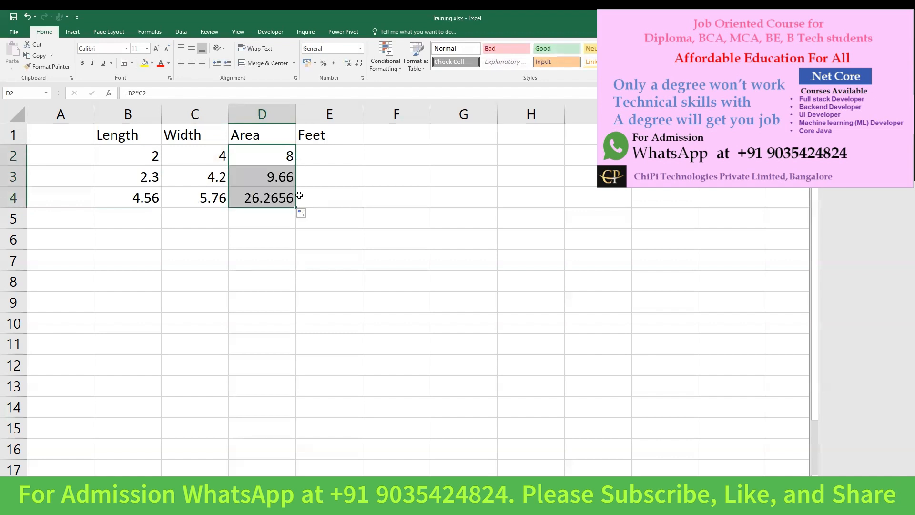
Format the area values in D2:D4 to show two decimal places.
{"action": "left_click_drag", "start_coordinate": [262, 154], "coordinate": [270, 199]}
{"action": "left_click", "coordinate": [348, 64]}
{"action": "left_click", "coordinate": [360, 65]}
{"action": "left_click", "coordinate": [360, 66]}
{"action": "left_click", "coordinate": [360, 66]}
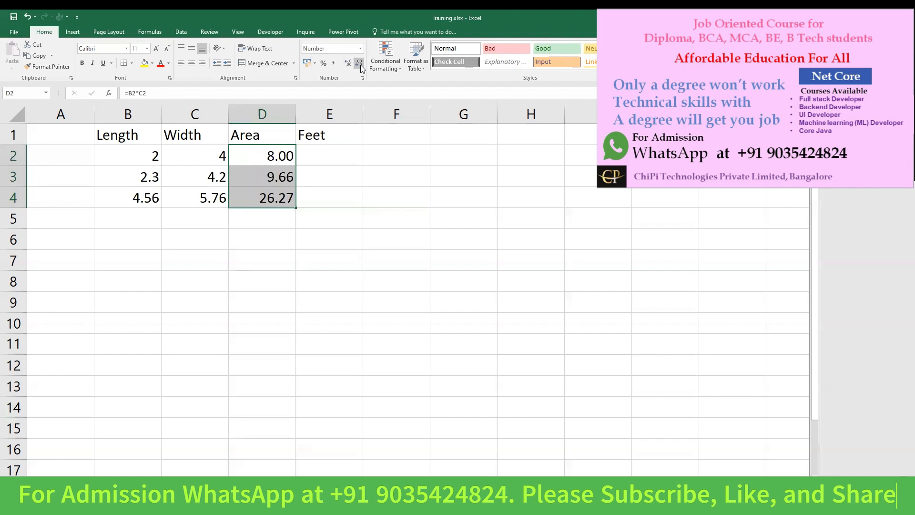
Convert the area in E2 from metres to feet with =CONVERT(D2,"m","ft") and fill the formula down to E4.
{"action": "left_click", "coordinate": [332, 161]}
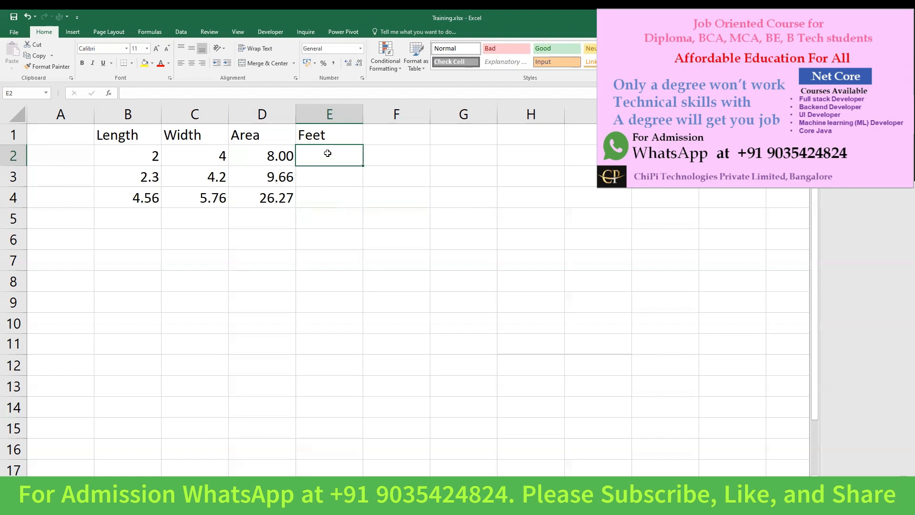
{"action": "type", "text": "="}
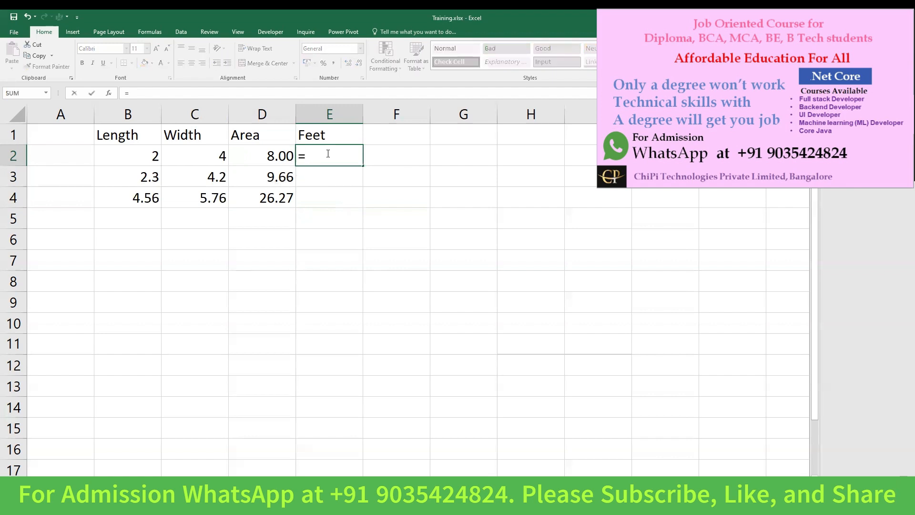
{"action": "type", "text": "Convert"}
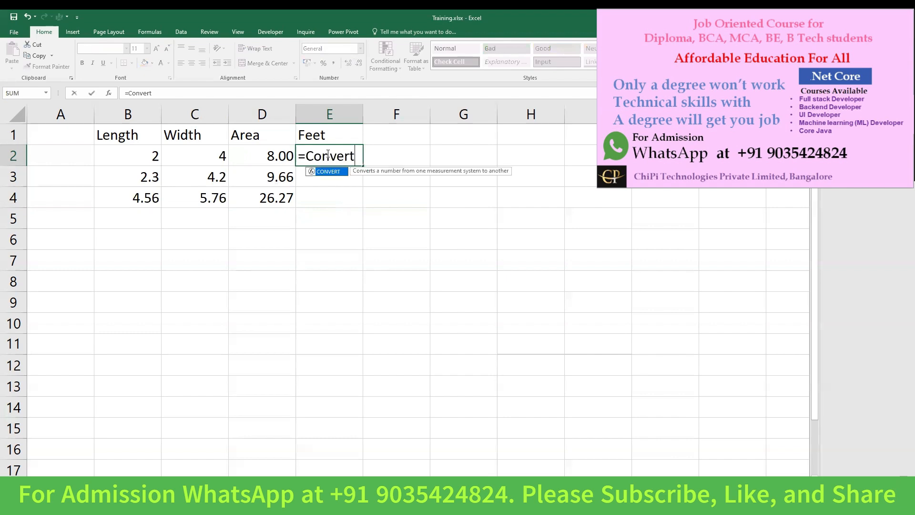
{"action": "type", "text": "("}
{"action": "left_click", "coordinate": [270, 156]}
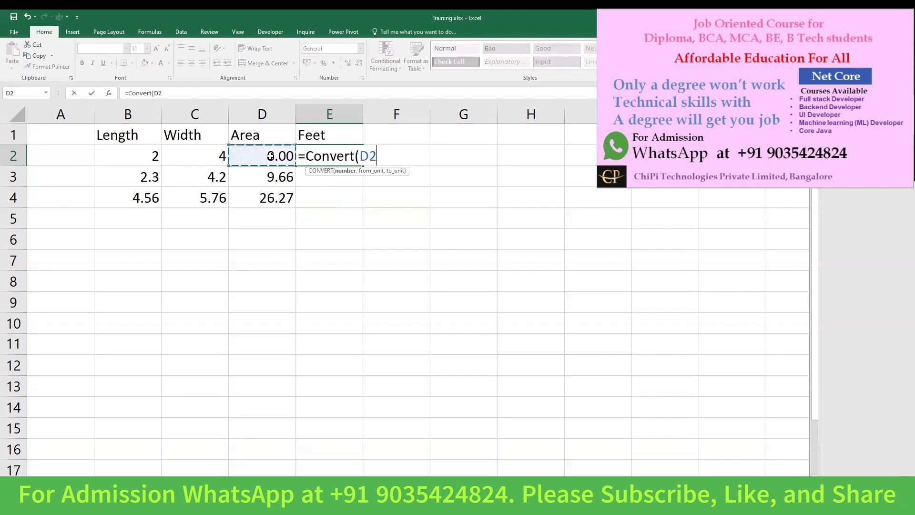
{"action": "type", "text": ","}
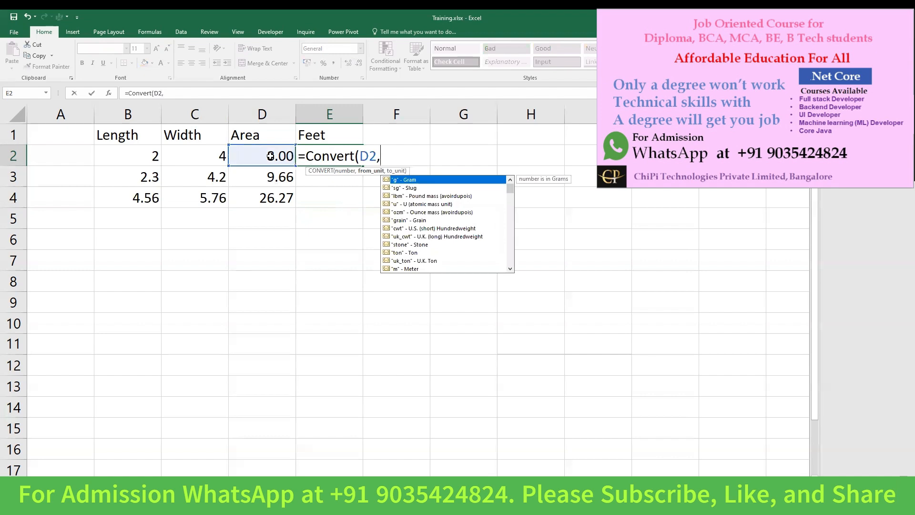
{"action": "type", "text": "\"m\","}
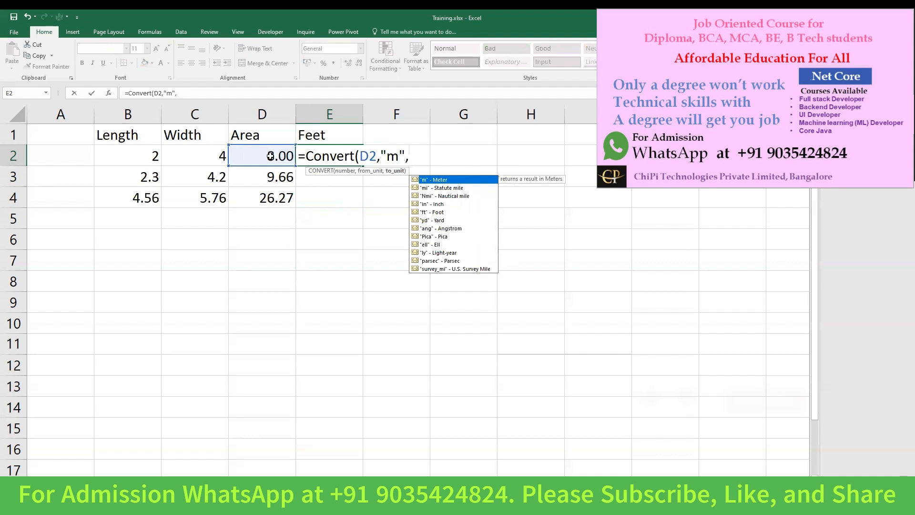
{"action": "type", "text": "\""}
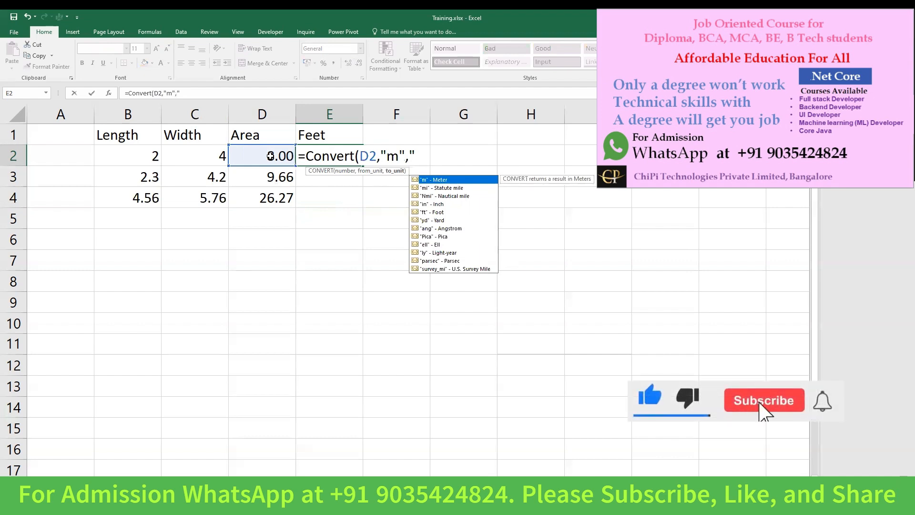
{"action": "type", "text": "ft\""}
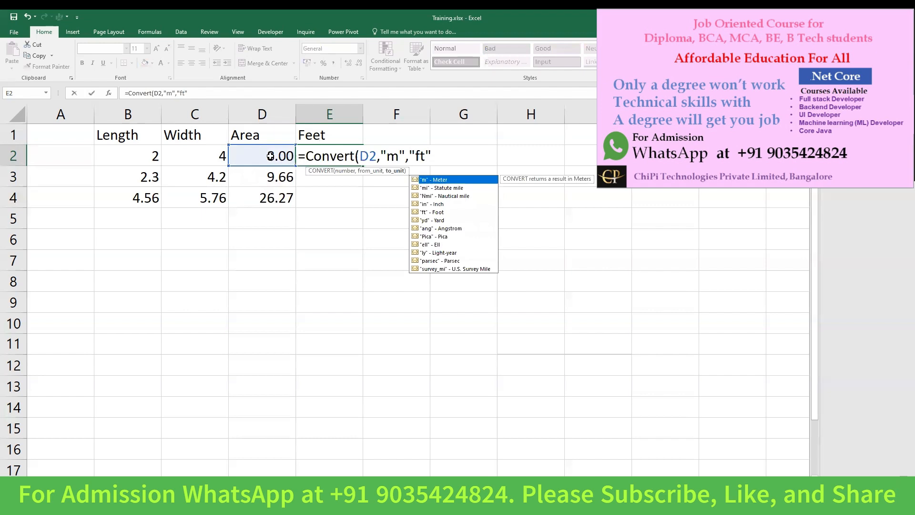
{"action": "key", "text": "Return"}
{"action": "left_click", "coordinate": [355, 161]}
{"action": "left_click_drag", "start_coordinate": [362, 184], "coordinate": [362, 206]}
Format the Feet values in E2:E4 to show two decimal places.
{"action": "left_click", "coordinate": [345, 152]}
{"action": "left_click_drag", "start_coordinate": [344, 152], "coordinate": [362, 205]}
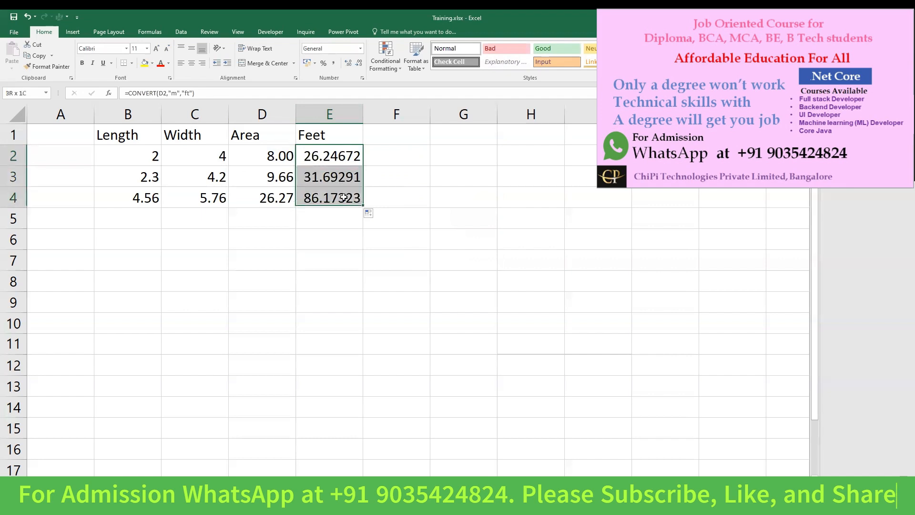
{"action": "left_click", "coordinate": [359, 63]}
{"action": "left_click", "coordinate": [360, 63]}
{"action": "left_click", "coordinate": [359, 64]}
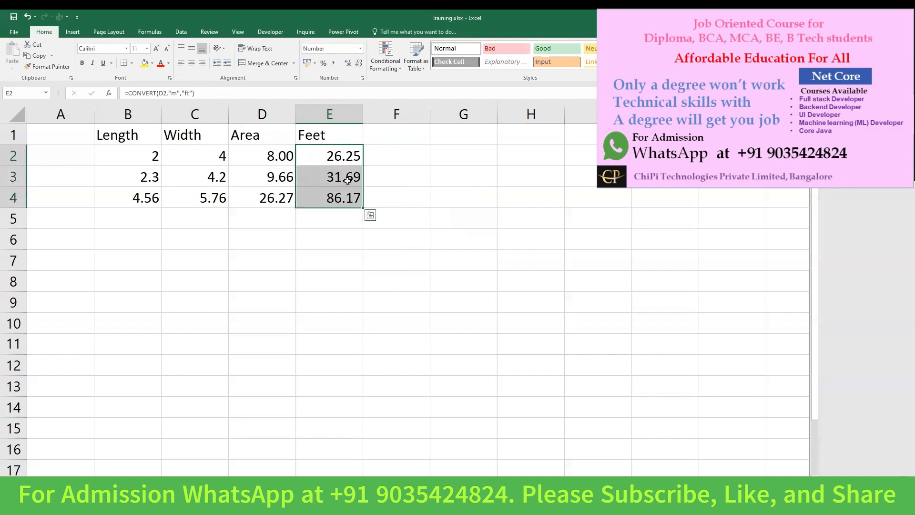
{"action": "left_click", "coordinate": [280, 162]}
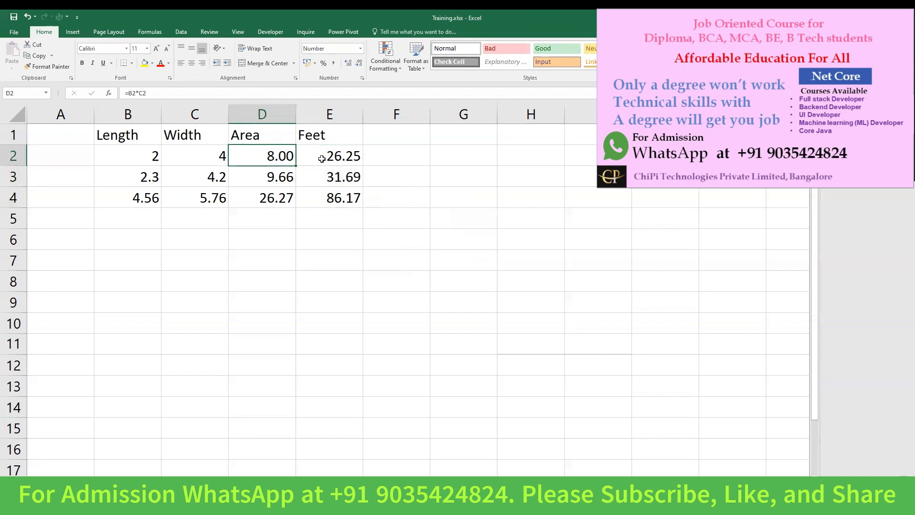
{"action": "left_click", "coordinate": [283, 182]}
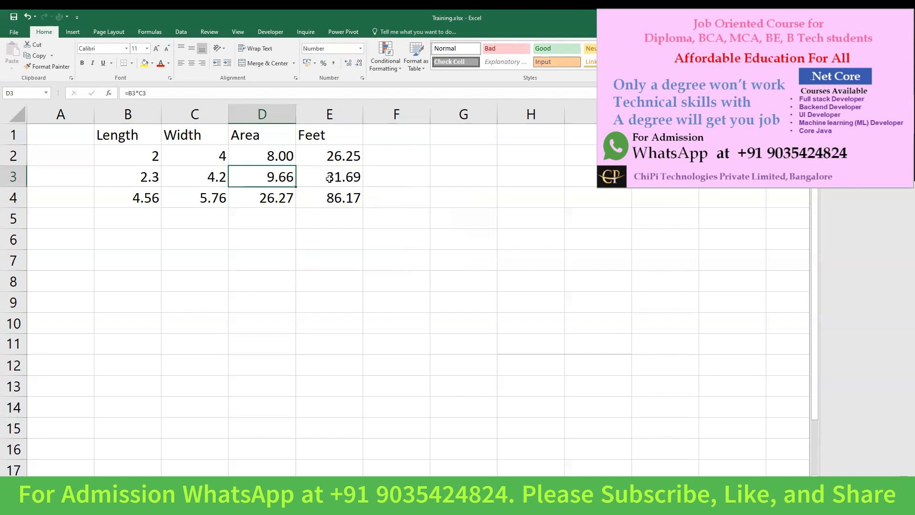
{"action": "left_click", "coordinate": [390, 184]}
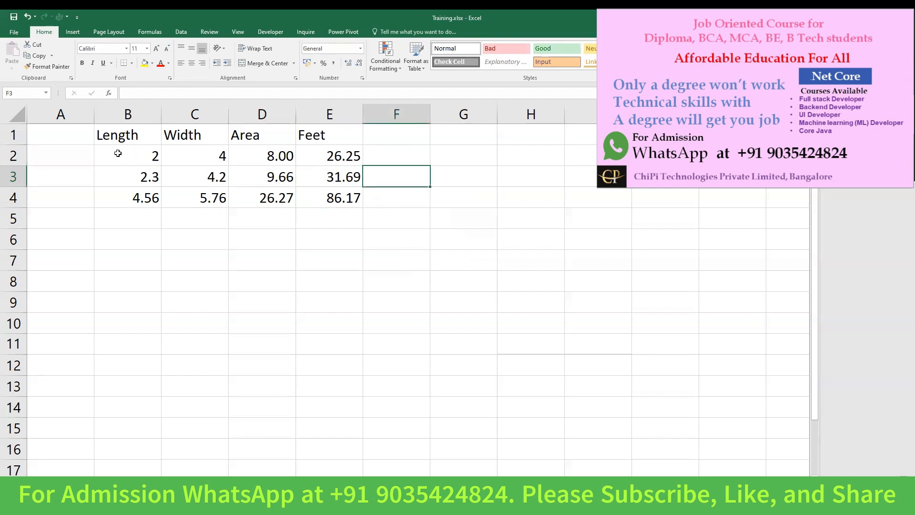
Clear the measurements and calculated results from B2:E4, keeping the header row.
{"action": "left_click_drag", "start_coordinate": [124, 155], "coordinate": [345, 196]}
{"action": "key", "text": "Delete"}
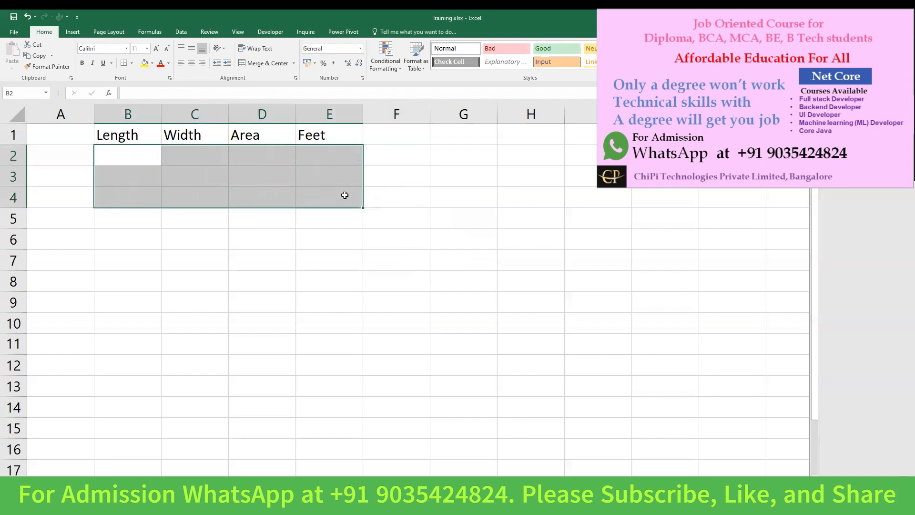
{"action": "left_click", "coordinate": [223, 176]}
{"action": "left_click", "coordinate": [139, 156]}
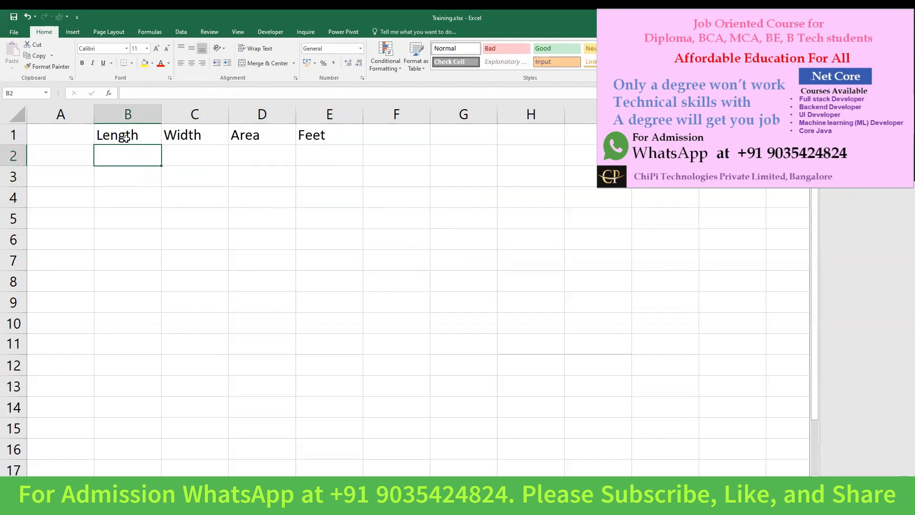
Replace the headers in B1 and C1 with F and C, and clear the headers in D1 and E1.
{"action": "left_click", "coordinate": [125, 138]}
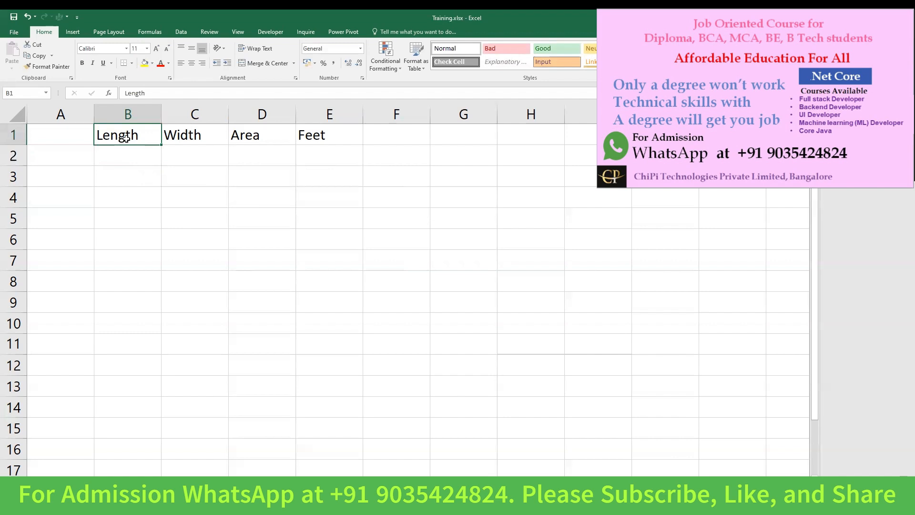
{"action": "type", "text": "F"}
{"action": "key", "text": "Tab"}
{"action": "type", "text": "C"}
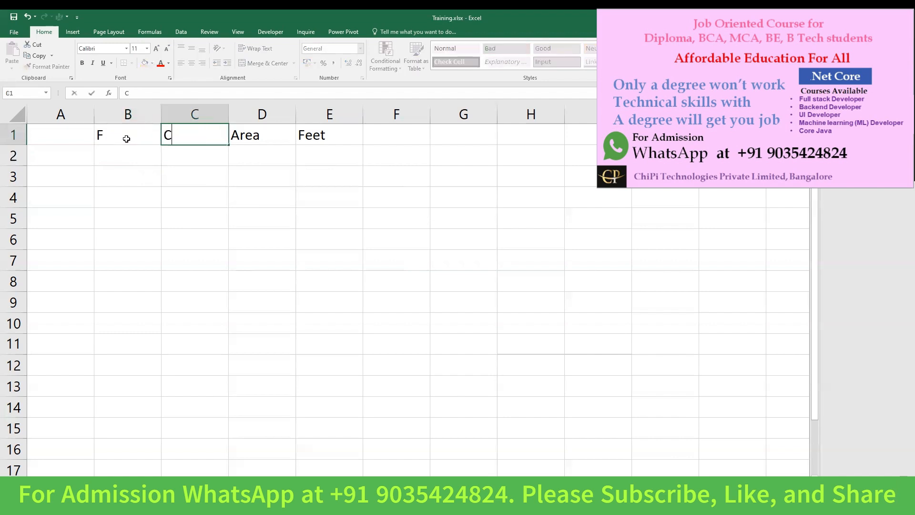
{"action": "key", "text": "Tab"}
{"action": "key", "text": "Delete"}
{"action": "key", "text": "Tab"}
{"action": "key", "text": "Delete"}
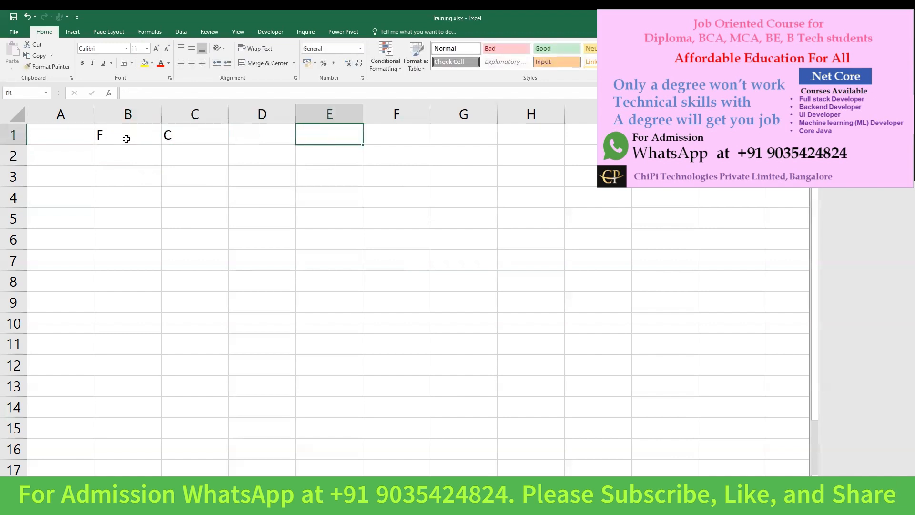
Enter the Fahrenheit values 34, 35, 65, 78, 98, 34, 56 and 35 in B2:B9.
{"action": "key", "text": "Down"}
{"action": "key", "text": "Left"}
{"action": "key", "text": "Left"}
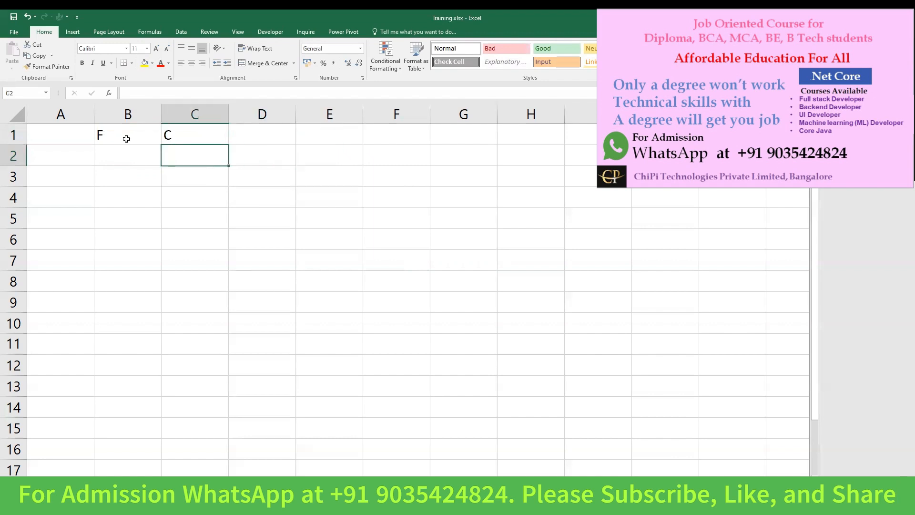
{"action": "key", "text": "Left"}
{"action": "type", "text": "34"}
{"action": "key", "text": "Return"}
{"action": "type", "text": "35"}
{"action": "key", "text": "Return"}
{"action": "type", "text": "65"}
{"action": "key", "text": "Return"}
{"action": "type", "text": "78"}
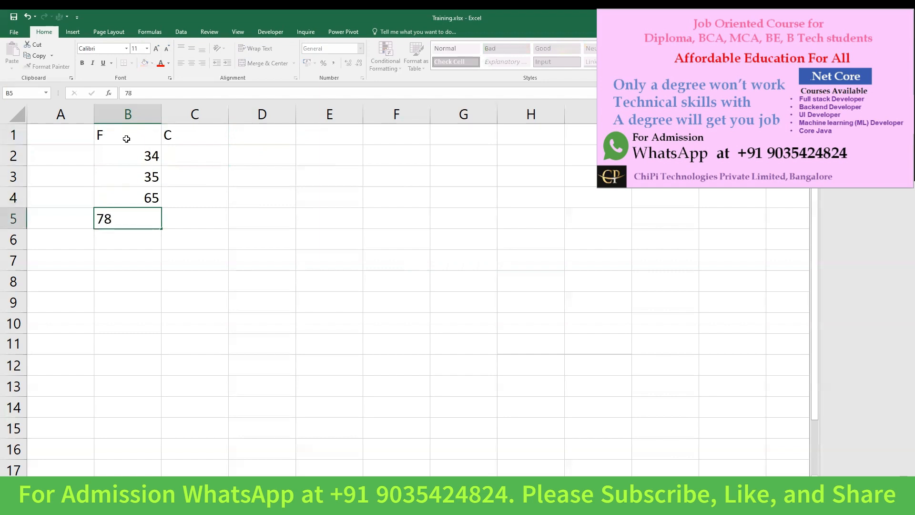
{"action": "key", "text": "Return"}
{"action": "type", "text": "98"}
{"action": "key", "text": "Return"}
{"action": "type", "text": "34"}
{"action": "key", "text": "Return"}
{"action": "type", "text": "56"}
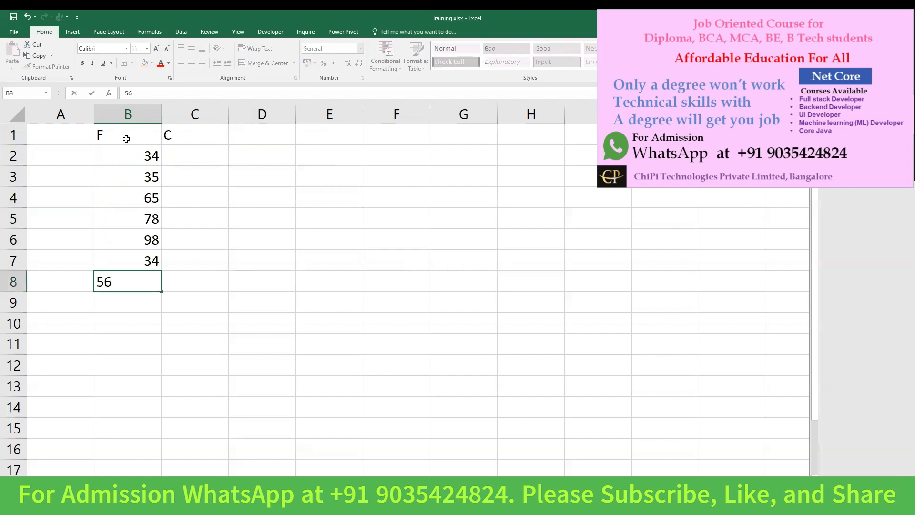
{"action": "key", "text": "Return"}
{"action": "type", "text": "35"}
Begin a conversion formula in C2 with =Convert(B2,"f, using B2 as the number to convert.
{"action": "key", "text": "Right"}
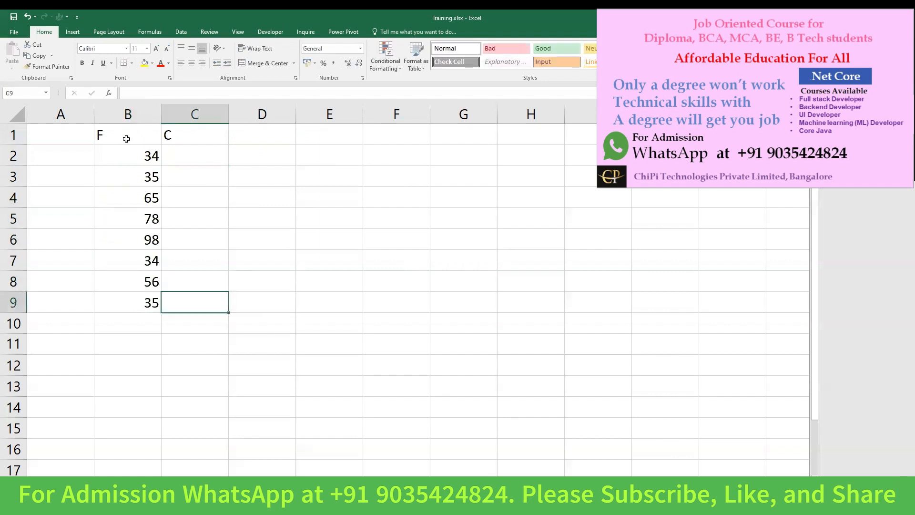
{"action": "key", "text": "Up"}
{"action": "key", "text": "Up"}
{"action": "key", "text": "Up"}
{"action": "key", "text": "Up"}
{"action": "key", "text": "Up"}
{"action": "key", "text": "Up"}
{"action": "key", "text": "Up"}
{"action": "type", "text": "="}
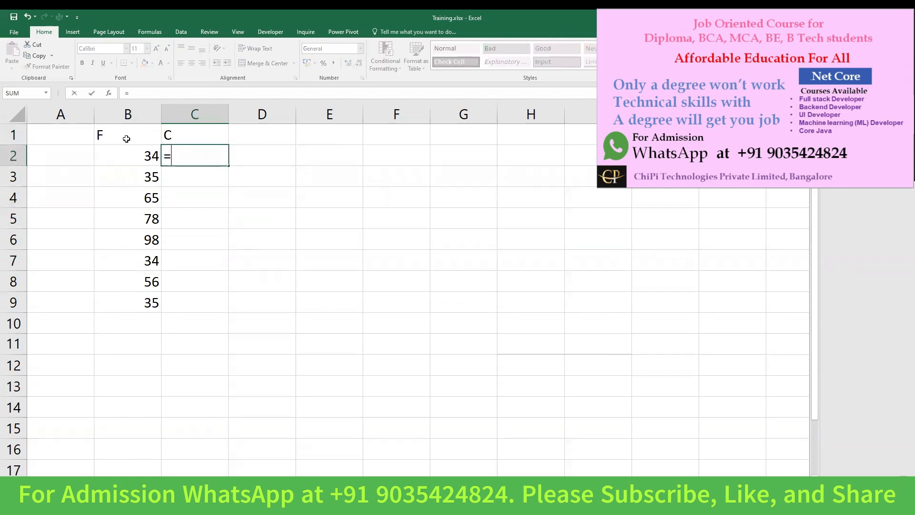
{"action": "type", "text": "Co"}
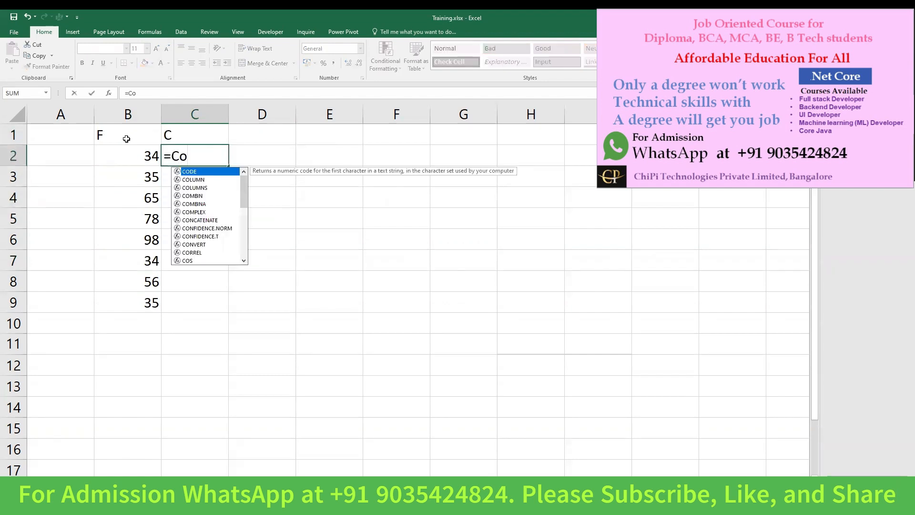
{"action": "type", "text": "n"}
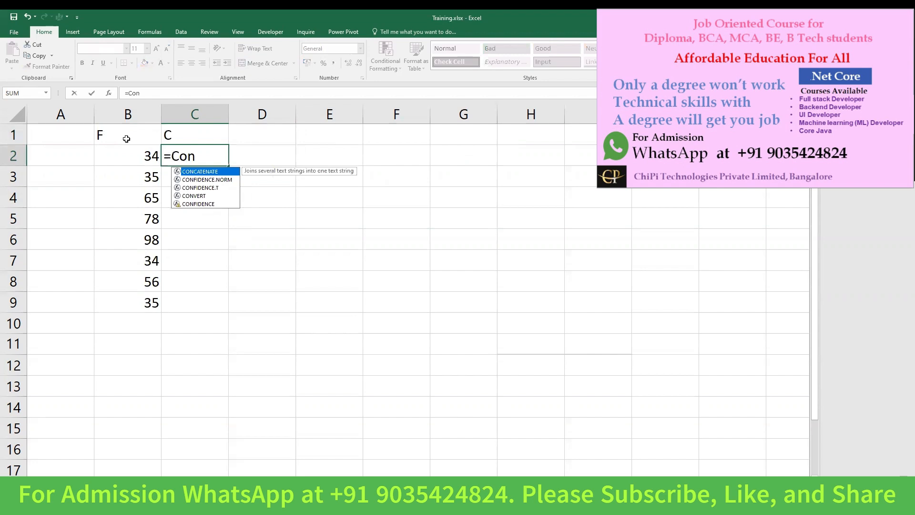
{"action": "type", "text": "vert("}
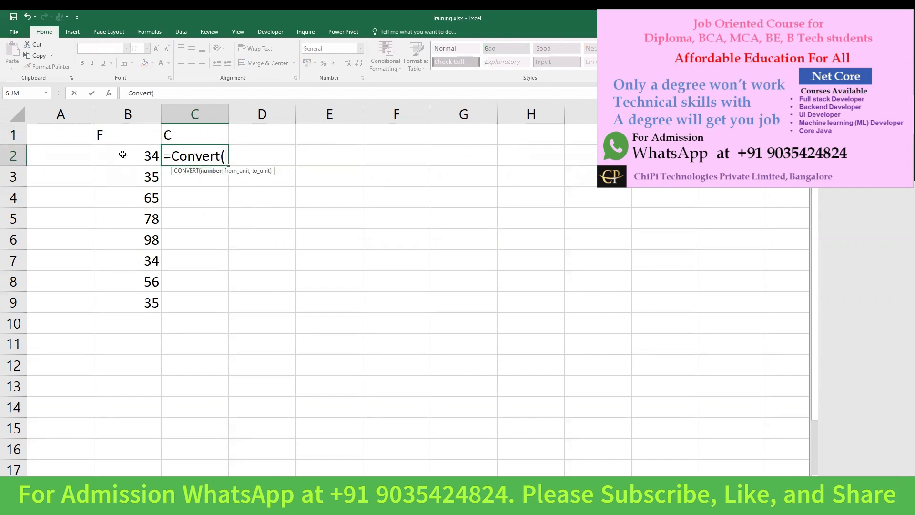
{"action": "left_click", "coordinate": [124, 153]}
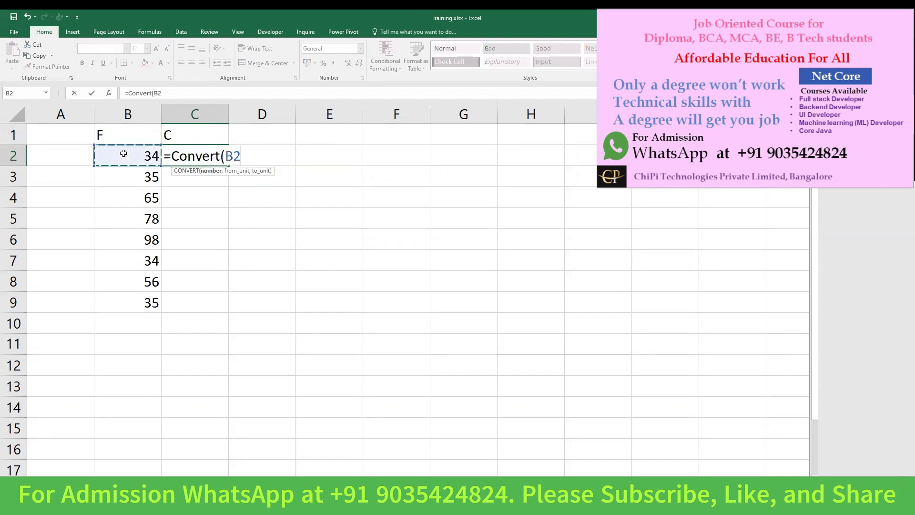
{"action": "type", "text": ","}
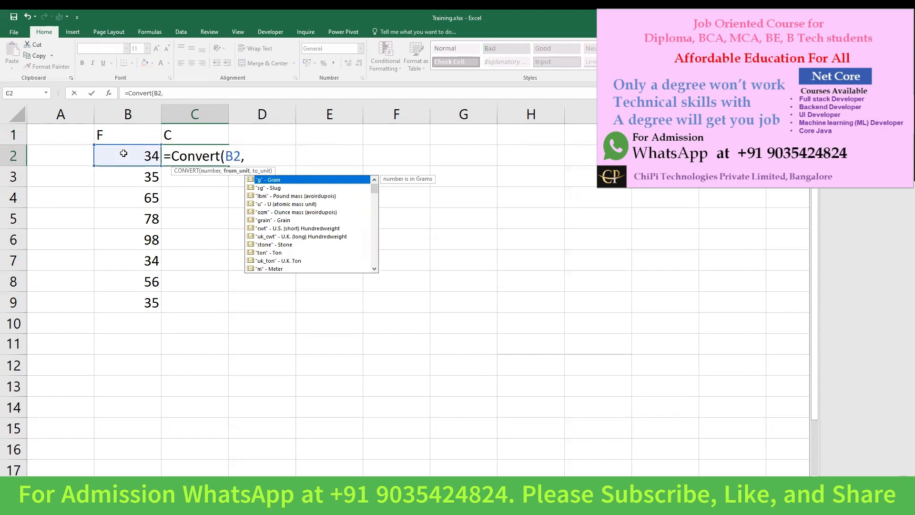
{"action": "type", "text": "\"f"}
Look through the suggested source units of the CONVERT function for the Fahrenheit code.
{"action": "left_click", "coordinate": [375, 269]}
{"action": "left_click", "coordinate": [374, 269]}
{"action": "left_click", "coordinate": [374, 268]}
{"action": "left_click", "coordinate": [375, 269]}
{"action": "left_click", "coordinate": [374, 269]}
{"action": "left_click", "coordinate": [375, 269]}
{"action": "left_click", "coordinate": [375, 270]}
{"action": "left_click", "coordinate": [375, 269]}
{"action": "left_click", "coordinate": [375, 269]}
{"action": "left_click", "coordinate": [374, 270]}
{"action": "left_click", "coordinate": [375, 270]}
{"action": "double_click", "coordinate": [375, 269]}
{"action": "left_click", "coordinate": [374, 269]}
{"action": "left_click", "coordinate": [374, 269]}
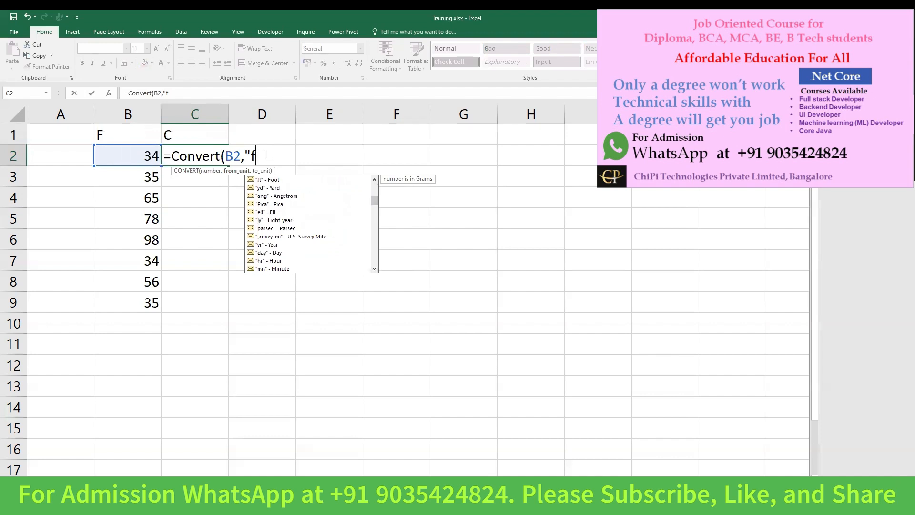
Correct the source unit to "F", complete the C2 formula as =CONVERT(B2,"F","C"), and fill it down to C9.
{"action": "key", "text": "BackSpace"}
{"action": "type", "text": "F\""}
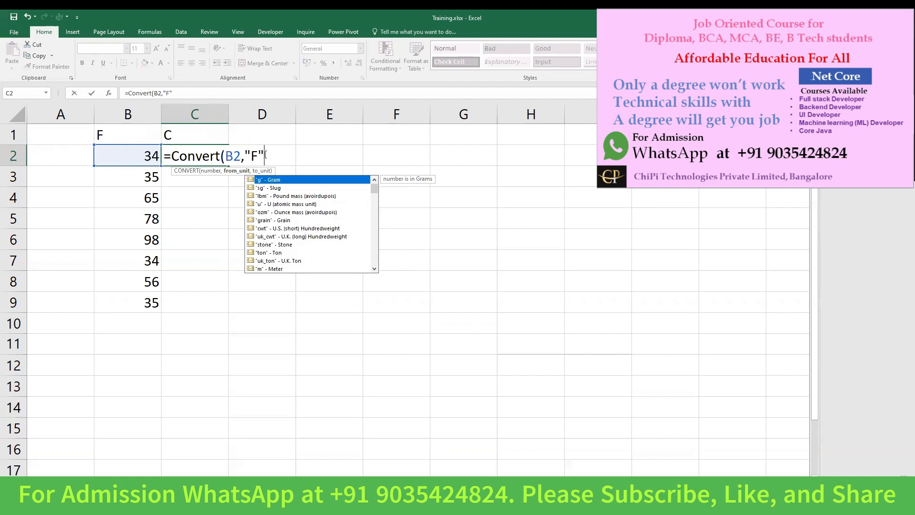
{"action": "type", "text": ","}
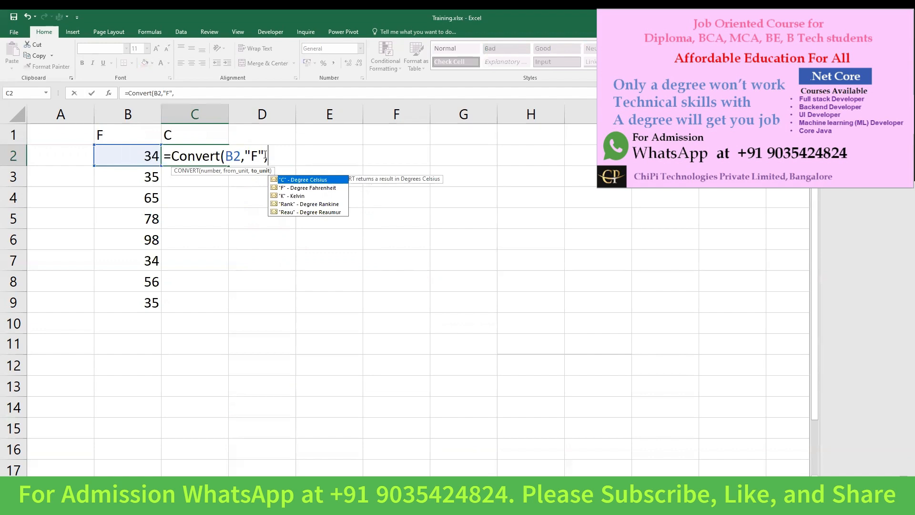
{"action": "type", "text": "\"C\""}
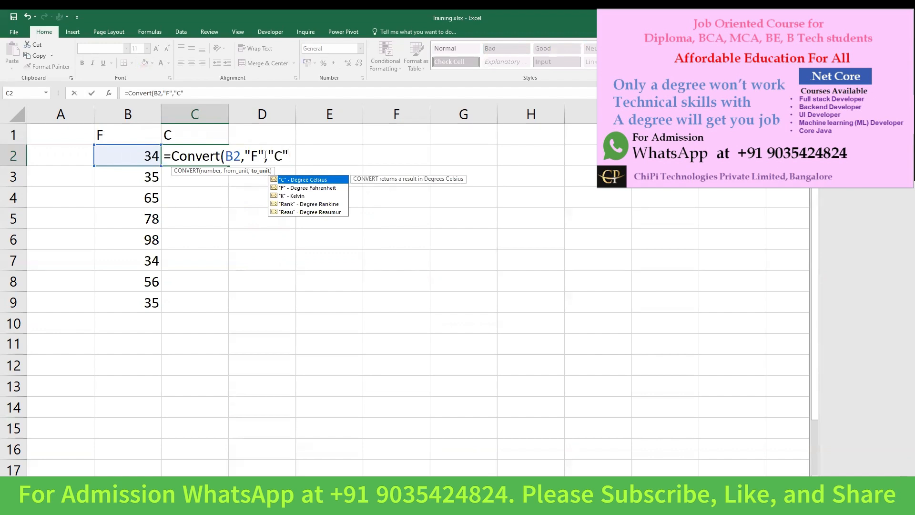
{"action": "type", "text": ")"}
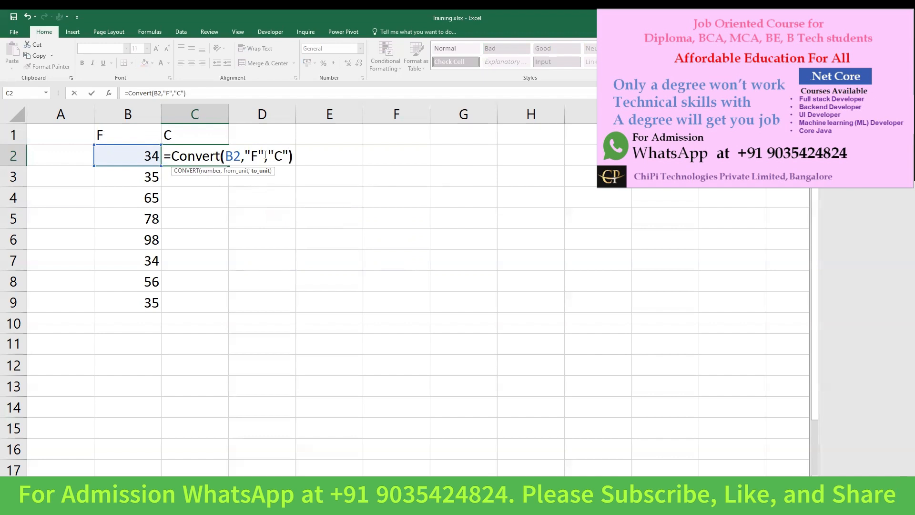
{"action": "key", "text": "Return"}
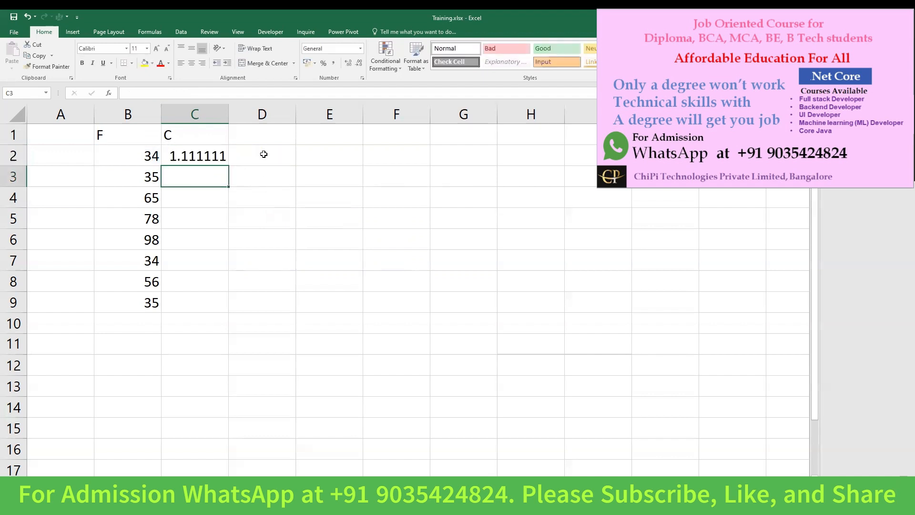
{"action": "left_click", "coordinate": [213, 155]}
{"action": "left_click_drag", "start_coordinate": [228, 166], "coordinate": [233, 312]}
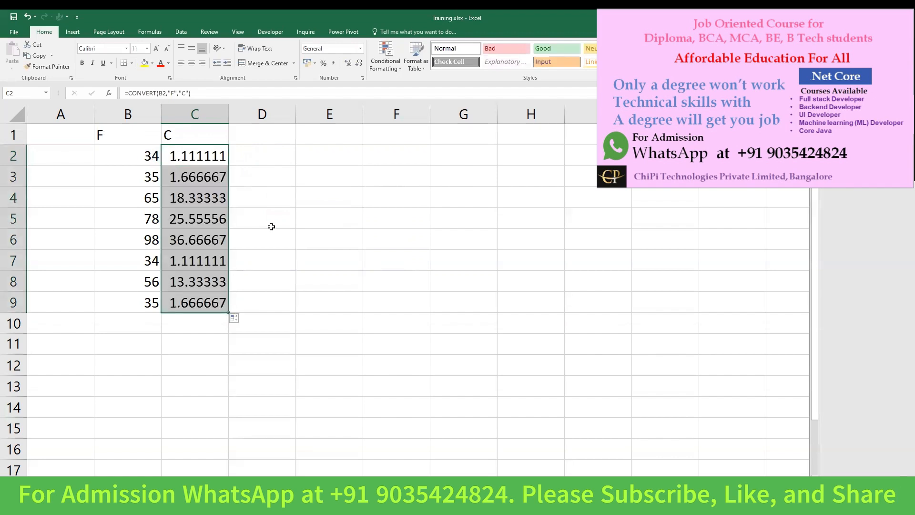
Format the Celsius values in C2:C9 to show two decimal places.
{"action": "left_click", "coordinate": [358, 64]}
{"action": "left_click", "coordinate": [358, 64]}
{"action": "left_click", "coordinate": [358, 64]}
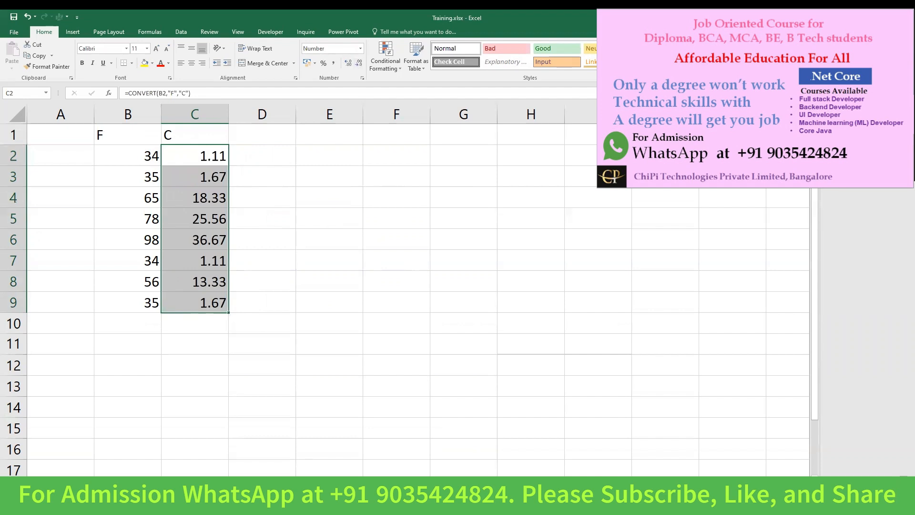
{"action": "left_click", "coordinate": [265, 256]}
{"action": "left_click", "coordinate": [262, 158]}
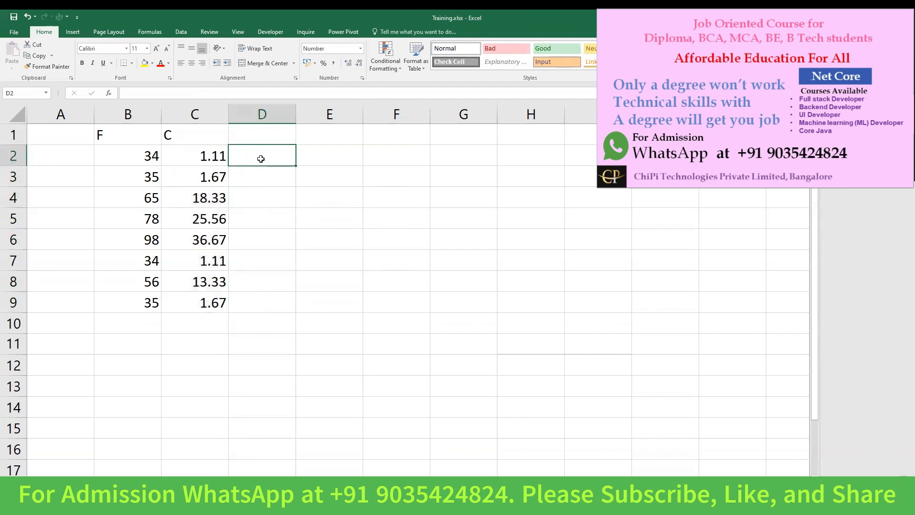